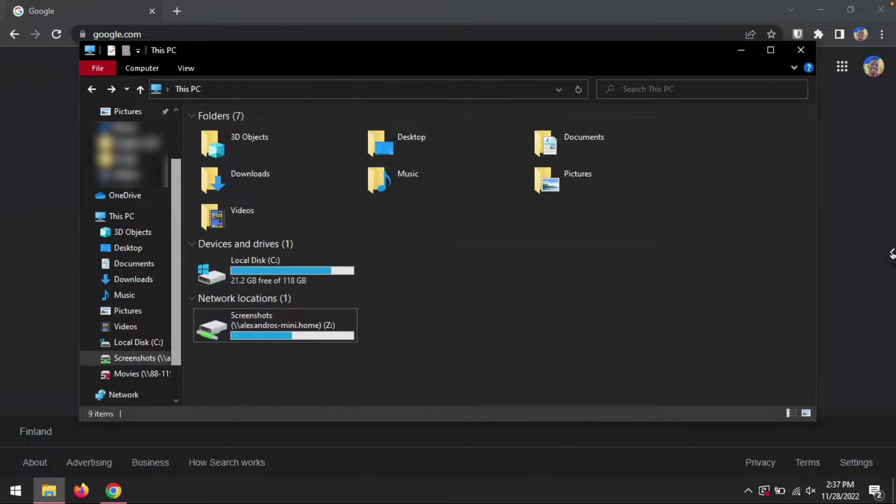
Step: Take the remote Windows session out of full-screen and open the IMG_6616.jpeg forum-fix screenshot in Preview
left_click(891, 253)
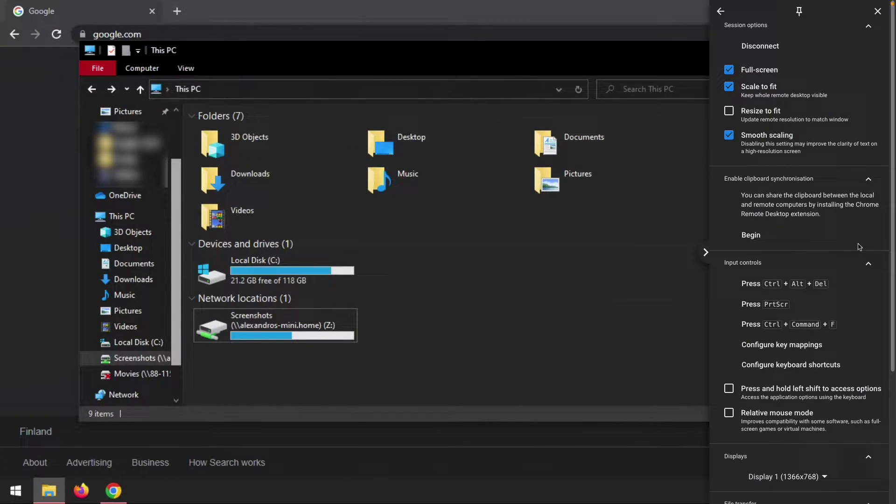
left_click(728, 69)
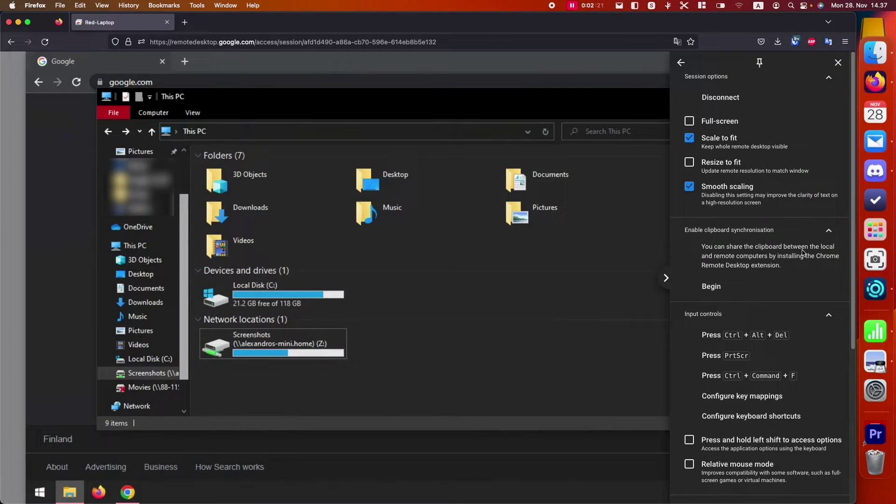
left_click(666, 278)
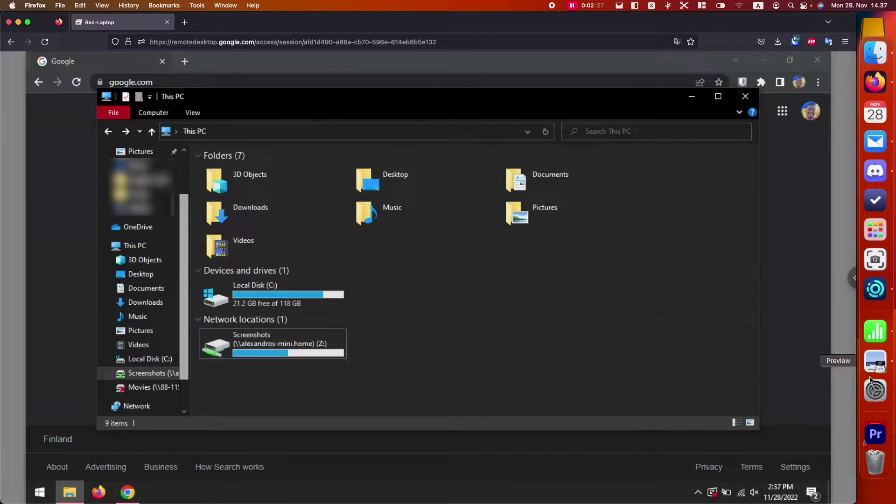
left_click(875, 363)
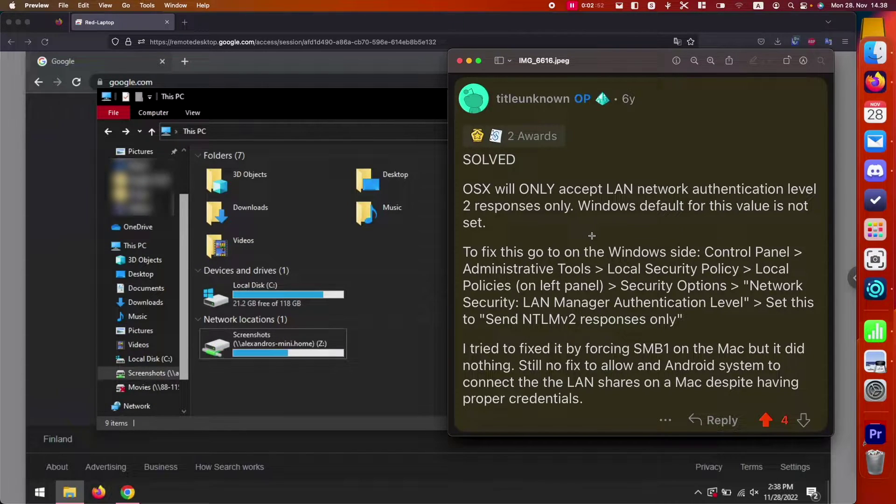
Step: Show the Downloads > Screenshots folder in Finder list view with its six PNG files
left_click(874, 52)
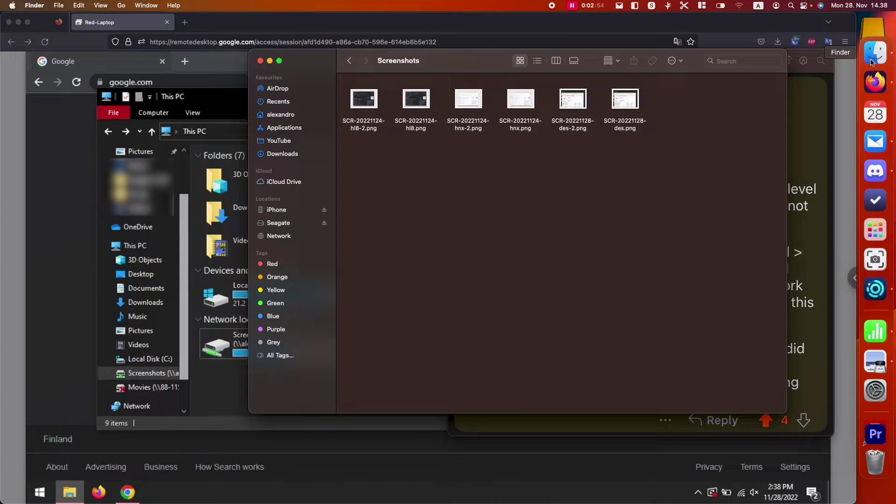
left_click(349, 61)
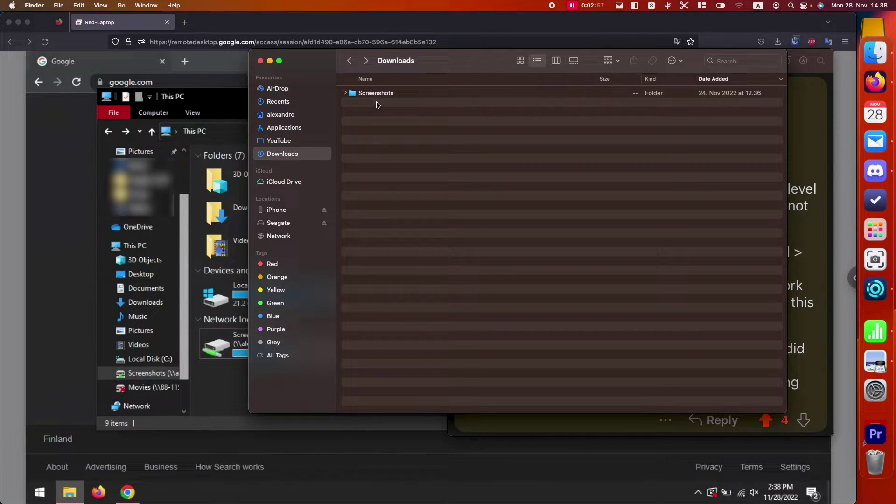
double_click(390, 95)
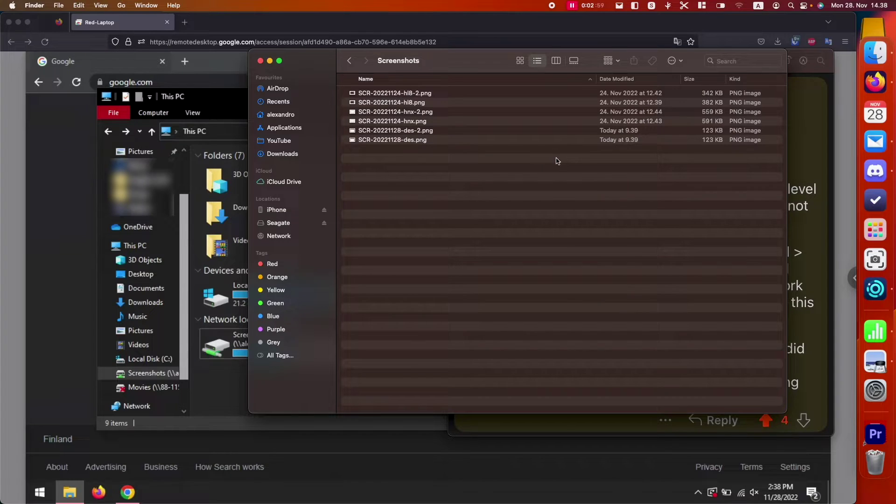
left_click(560, 184)
Step: Open System Settings and navigate to General > Sharing, where every sharing service is off
left_click(9, 5)
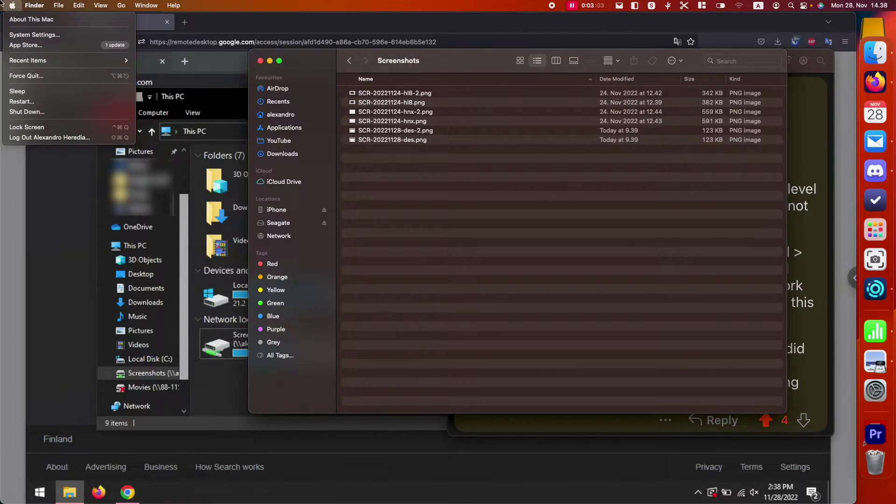
left_click(27, 35)
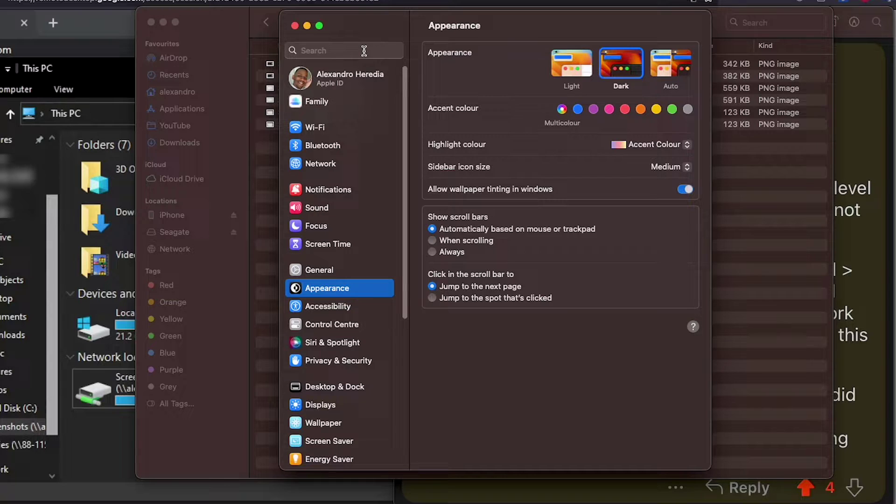
left_click(363, 51)
type("s")
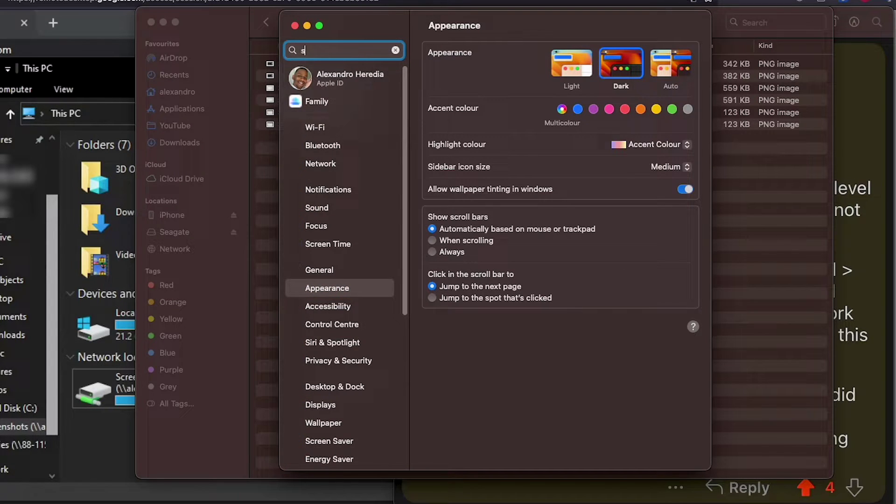
type("har")
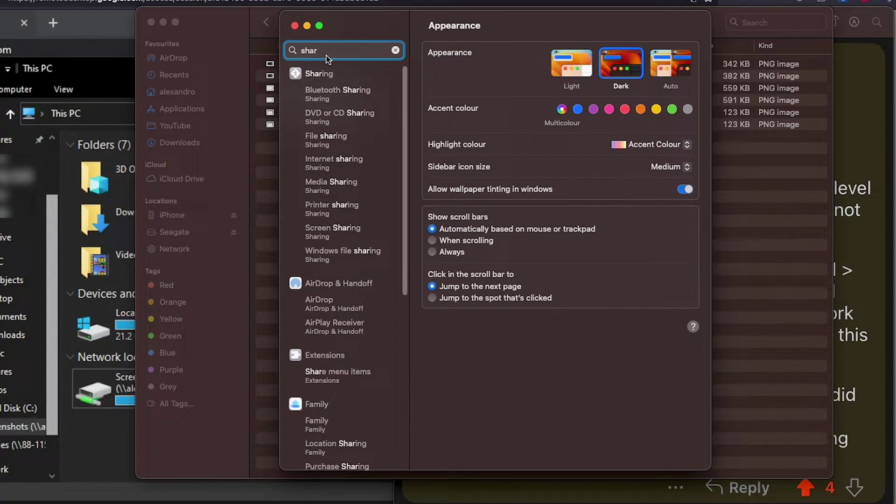
key("BackSpace")
key("BackSpace")
key("BackSpace")
key("BackSpace")
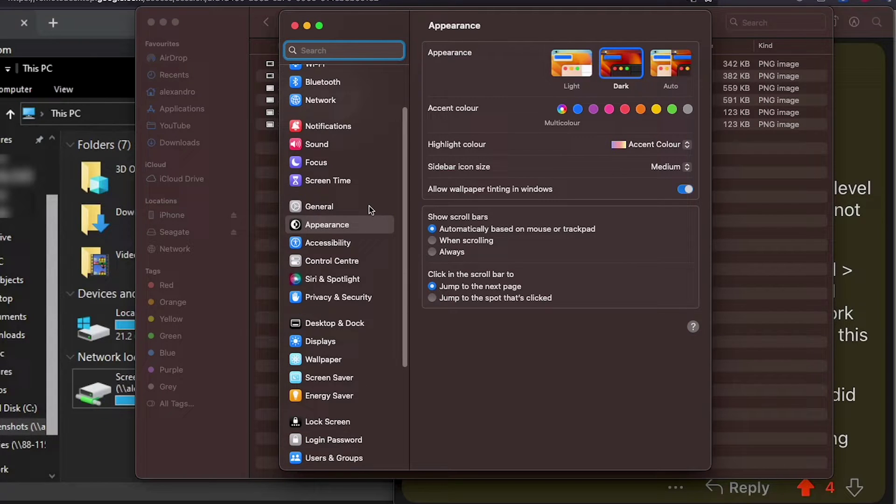
left_click(329, 210)
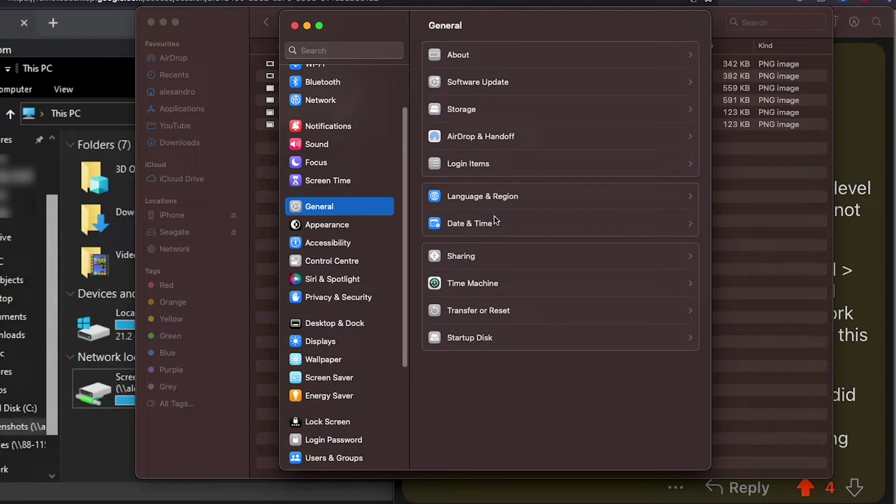
left_click(481, 257)
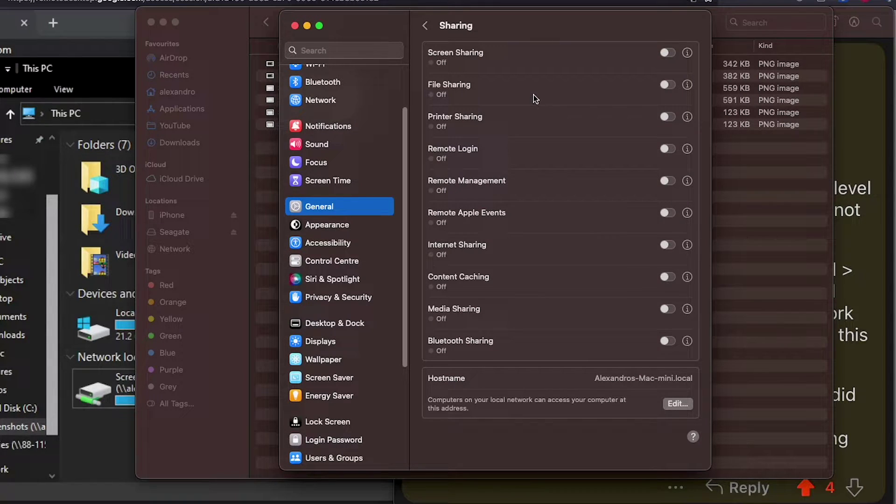
Step: Switch on File Sharing and add the Downloads > Screenshots folder to its shared folders
left_click(668, 87)
left_click(687, 85)
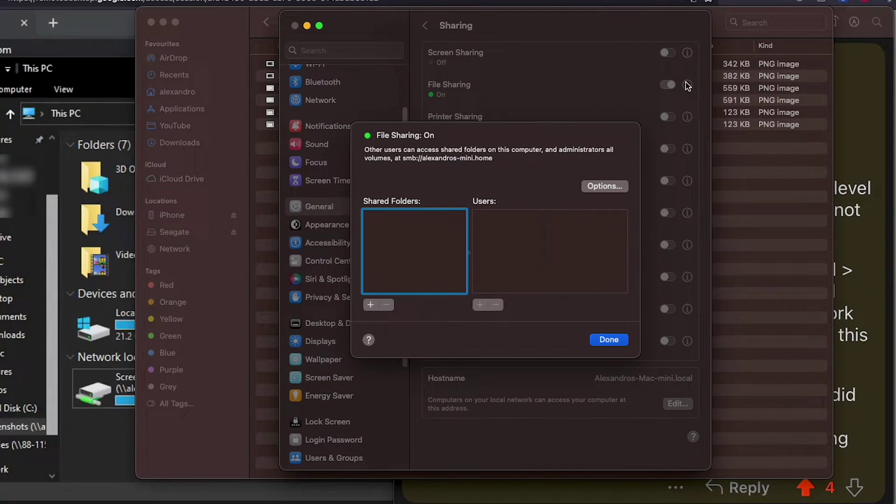
left_click(370, 305)
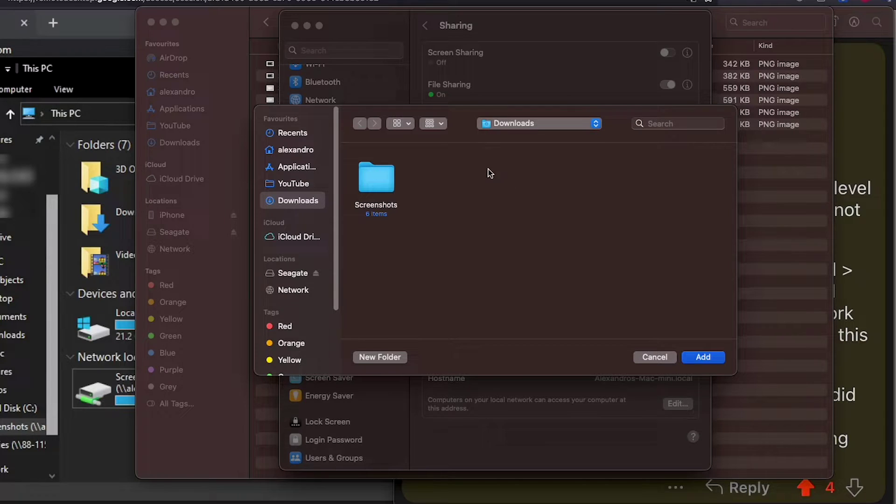
left_click(383, 185)
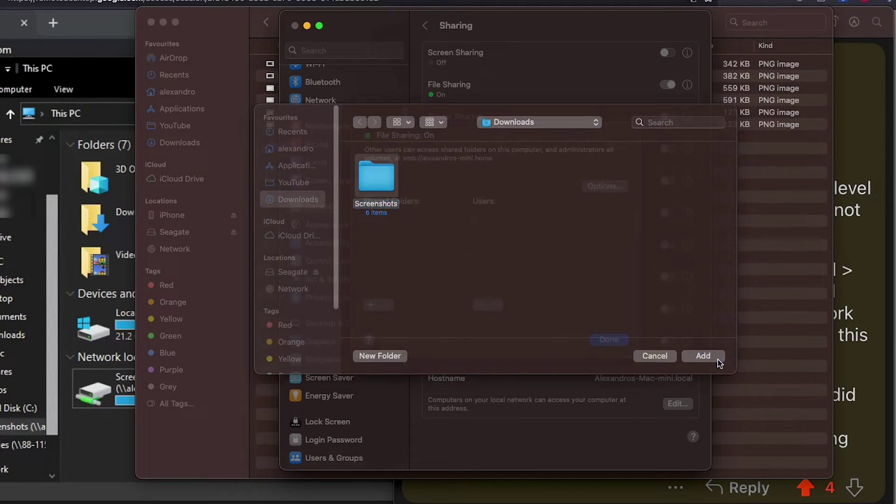
left_click(703, 357)
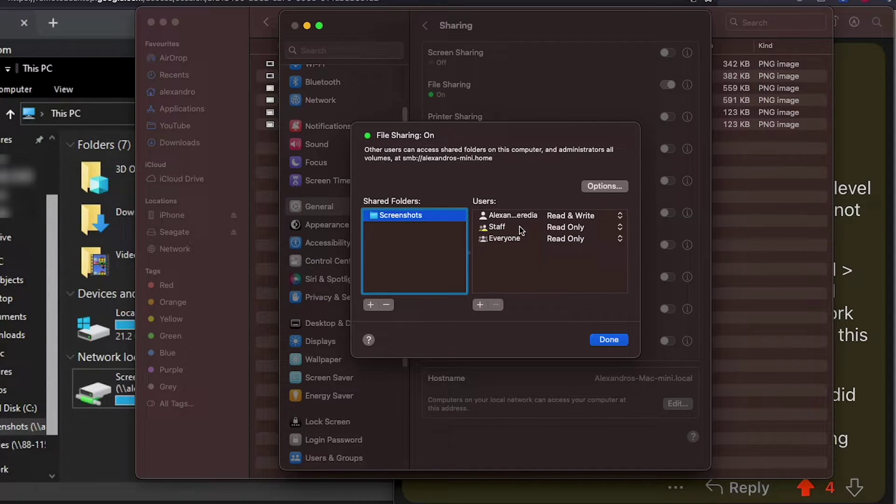
left_click(610, 340)
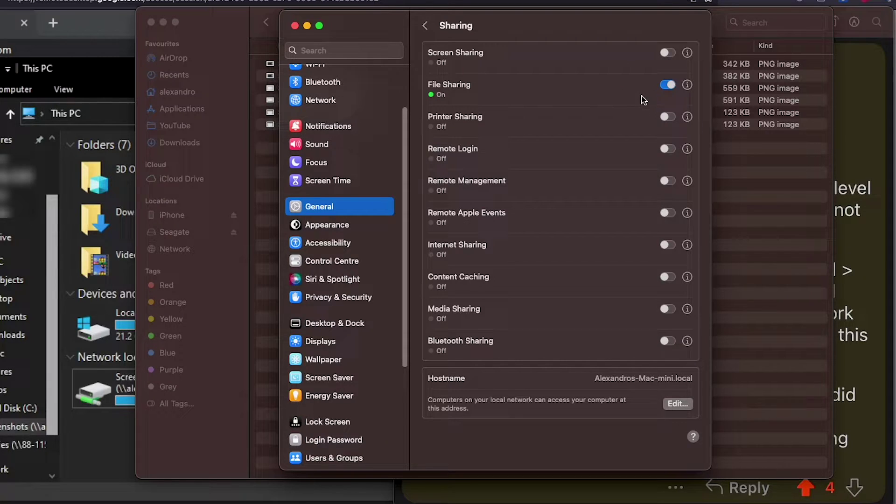
left_click(687, 84)
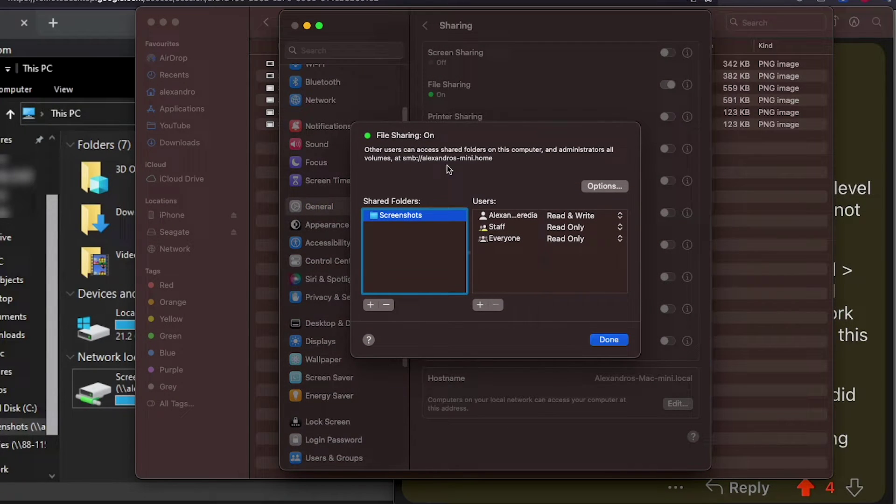
left_click_drag(404, 159, 495, 159)
left_click(497, 161)
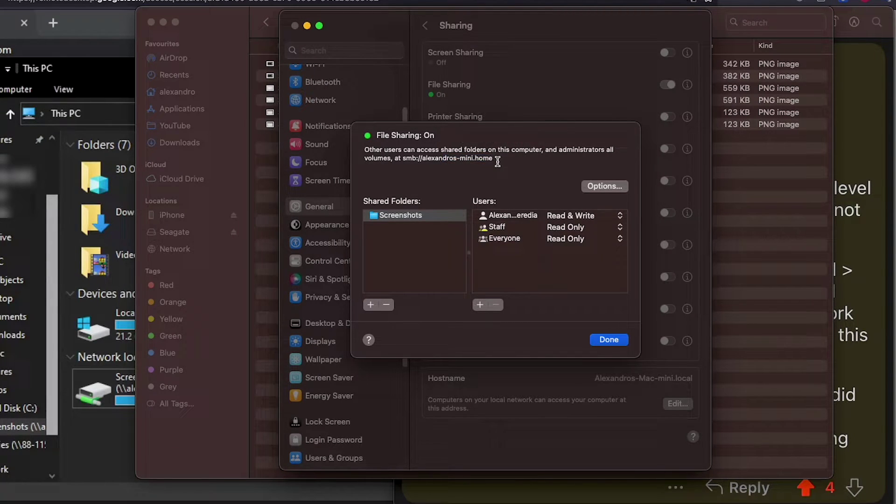
left_click_drag(422, 160, 473, 159)
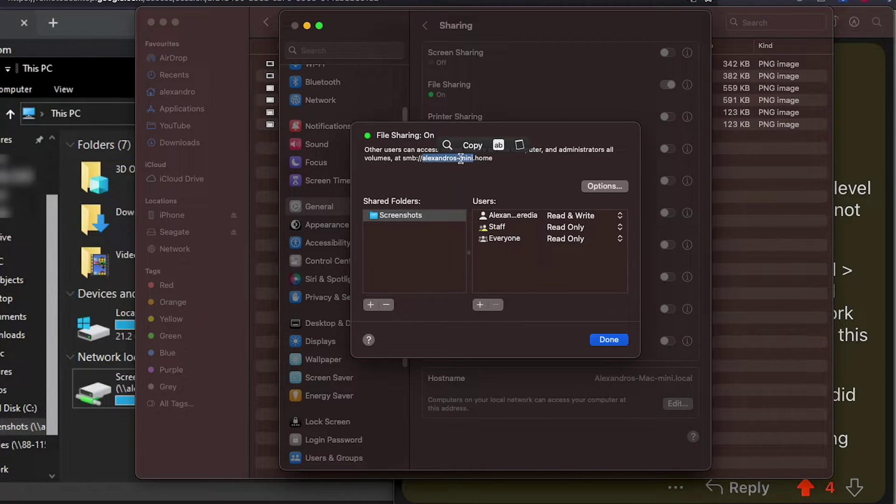
left_click(499, 161)
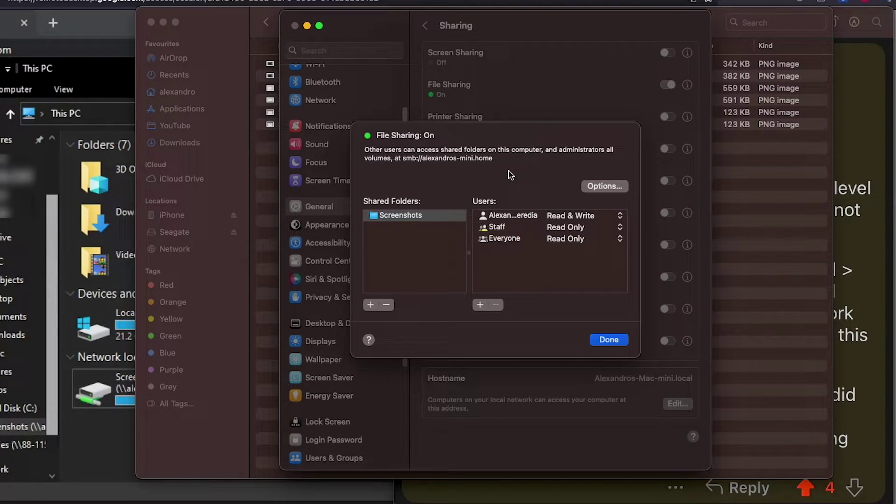
left_click_drag(417, 158, 406, 158)
left_click(609, 341)
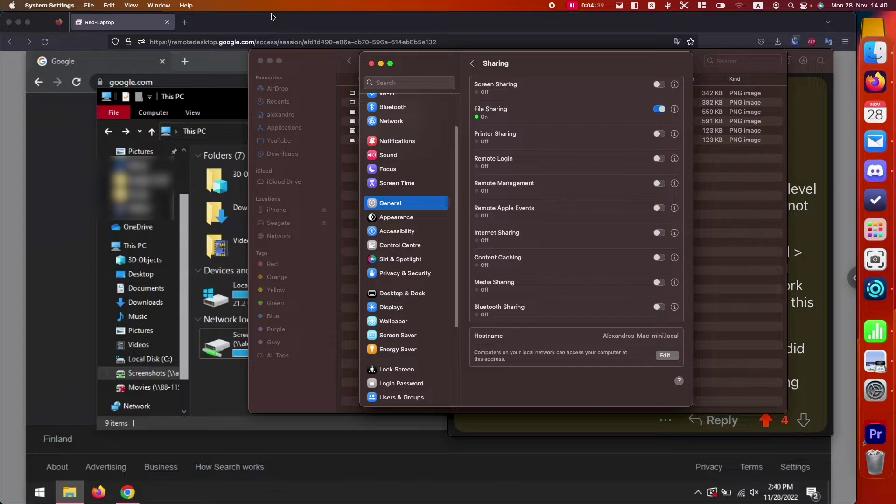
left_click(273, 16)
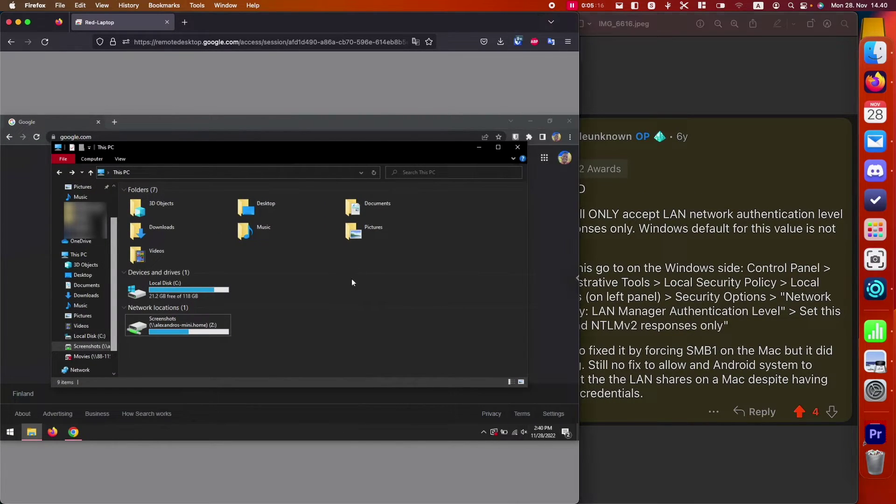
left_click(592, 223)
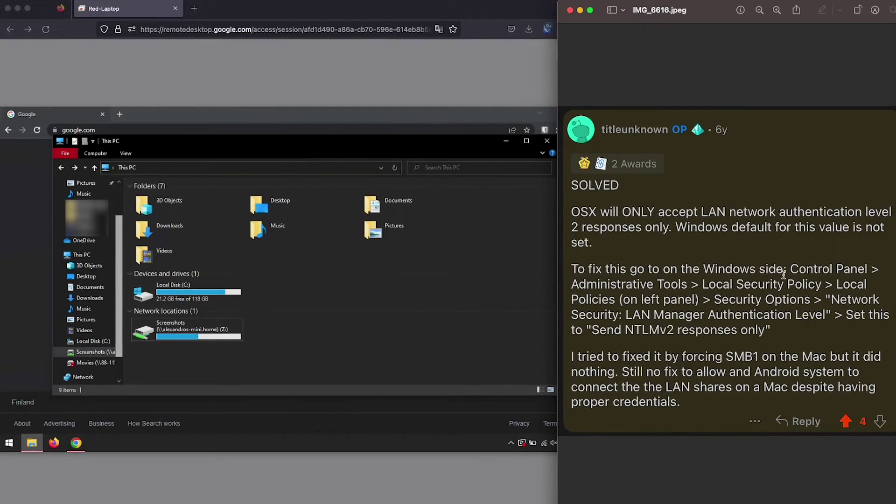
left_click(332, 325)
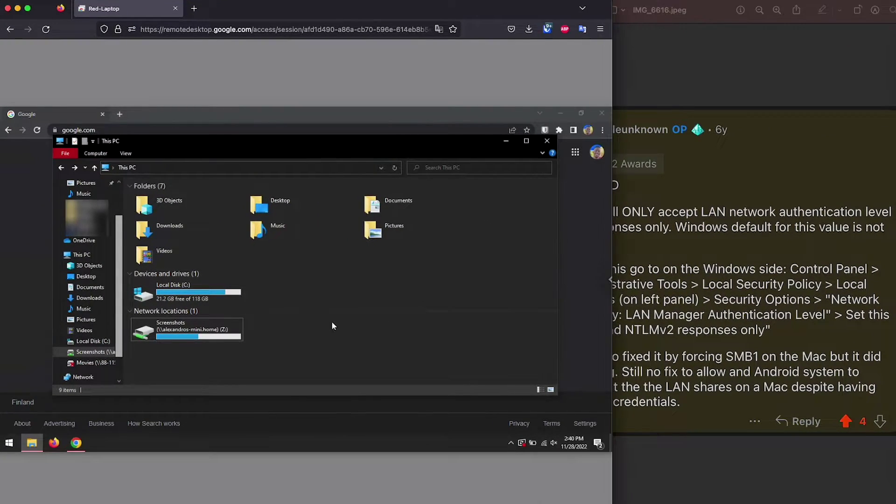
Step: Search Start for 'control' and open the Control Panel on the remote PC
left_click(9, 444)
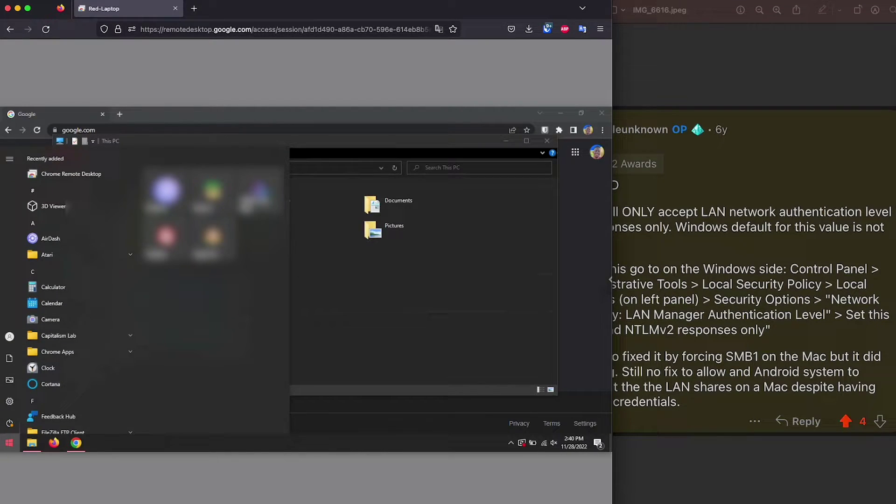
type("contro")
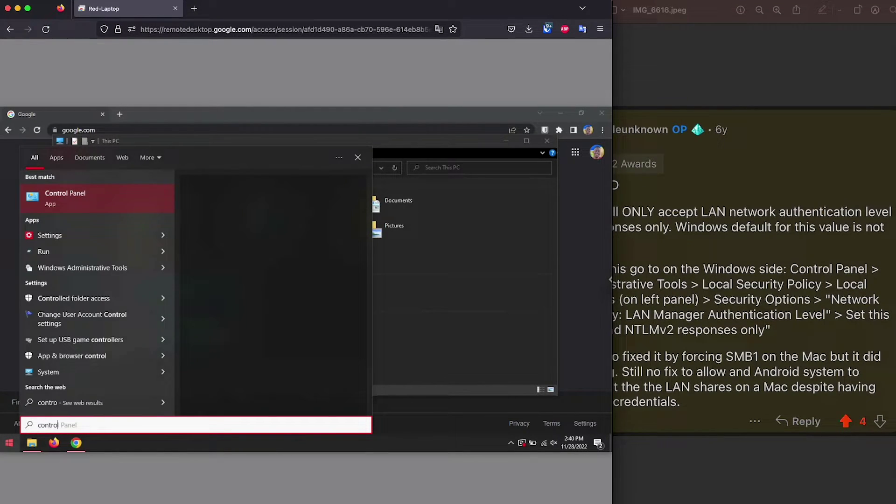
left_click(77, 200)
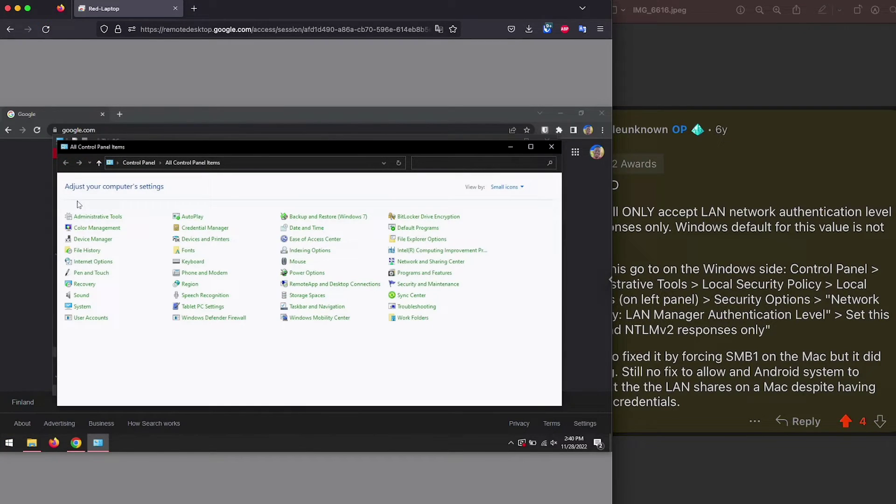
left_click(628, 244)
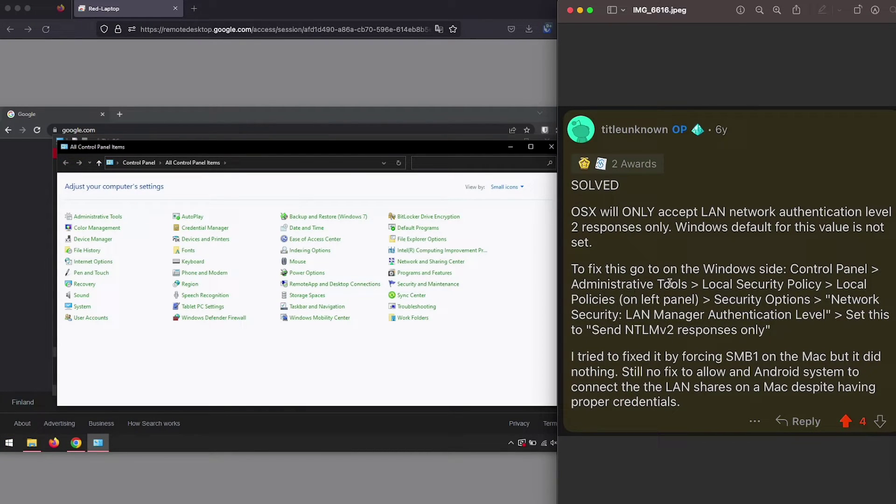
left_click(262, 326)
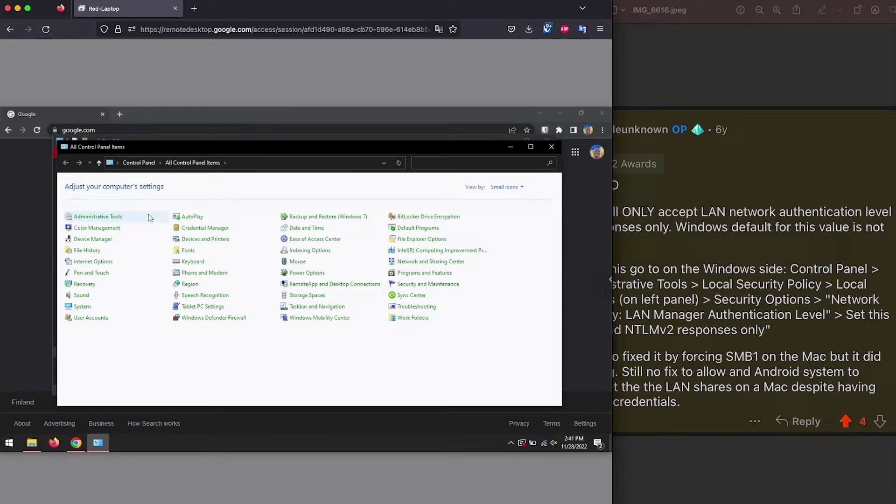
Step: Launch Local Security Policy from Administrative Tools on the remote PC
left_click(110, 218)
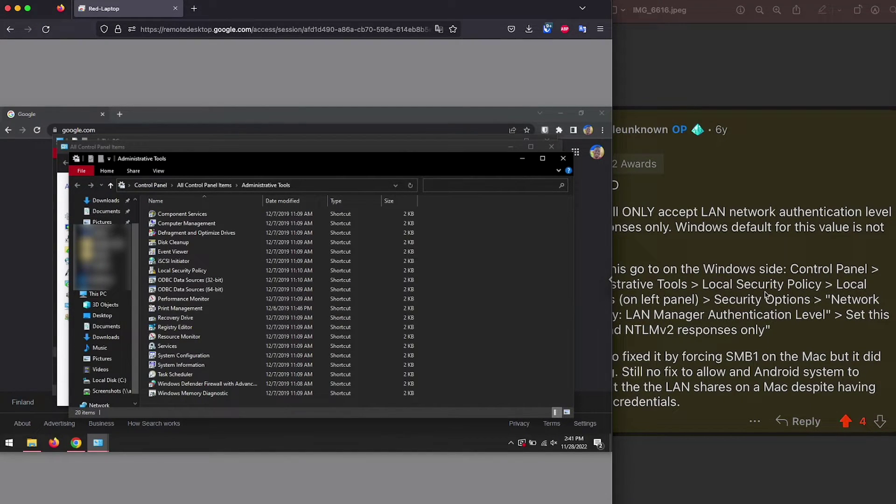
left_click(322, 299)
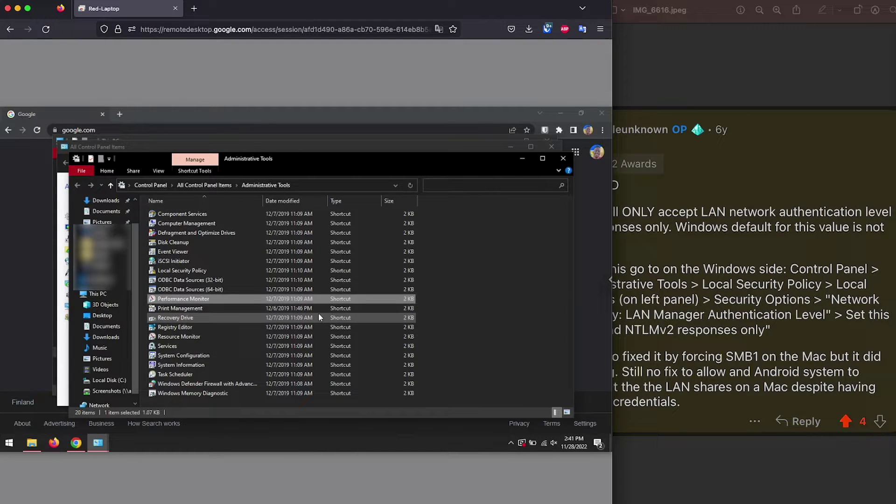
key("l")
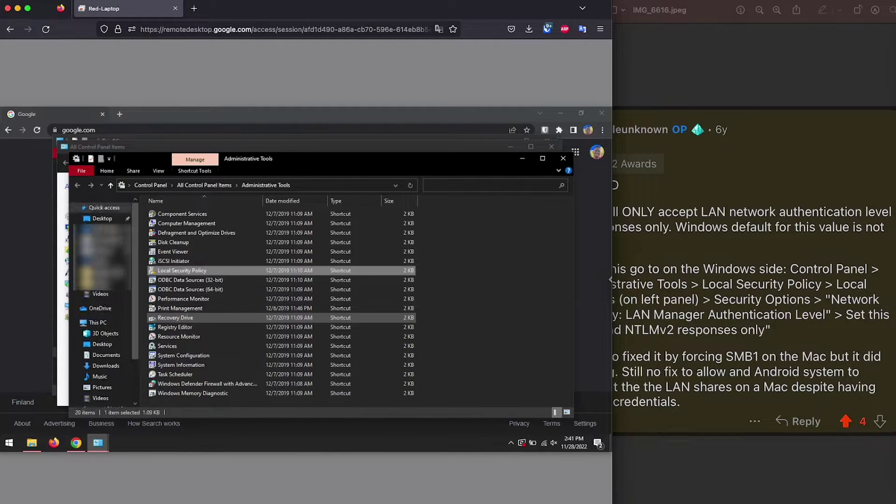
right_click(195, 271)
left_click(222, 223)
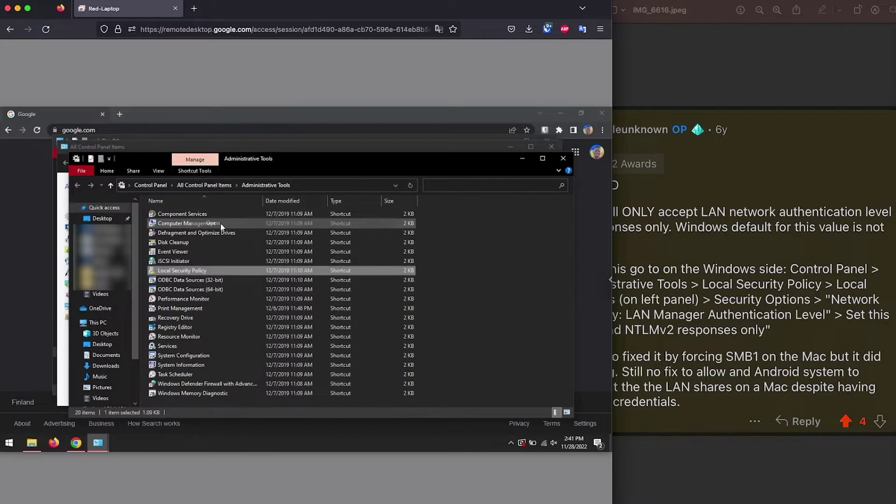
left_click(707, 321)
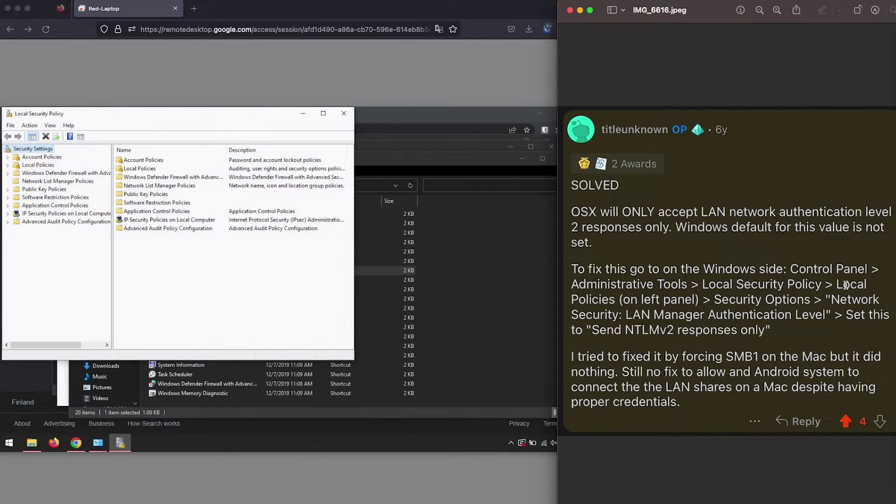
left_click(32, 166)
Step: Expand Local Policies and open the Security Options policy list
left_click(25, 166)
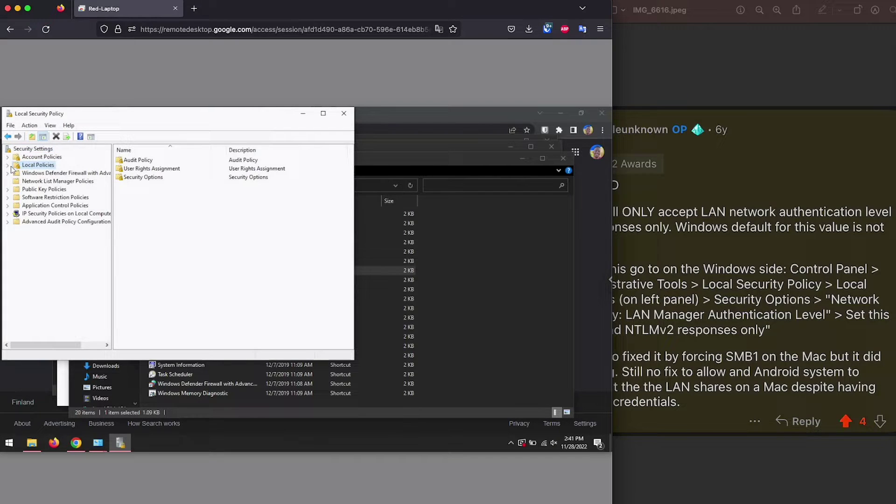
left_click(7, 165)
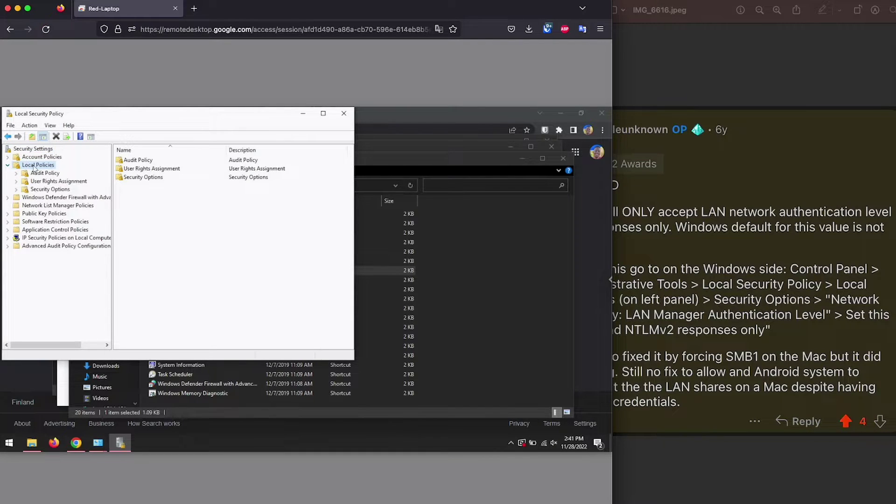
left_click(721, 328)
double_click(146, 176)
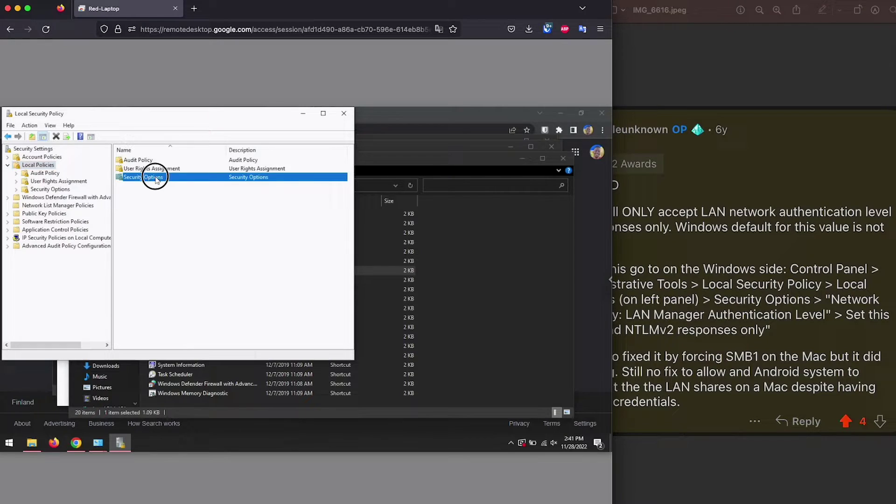
left_click(849, 298)
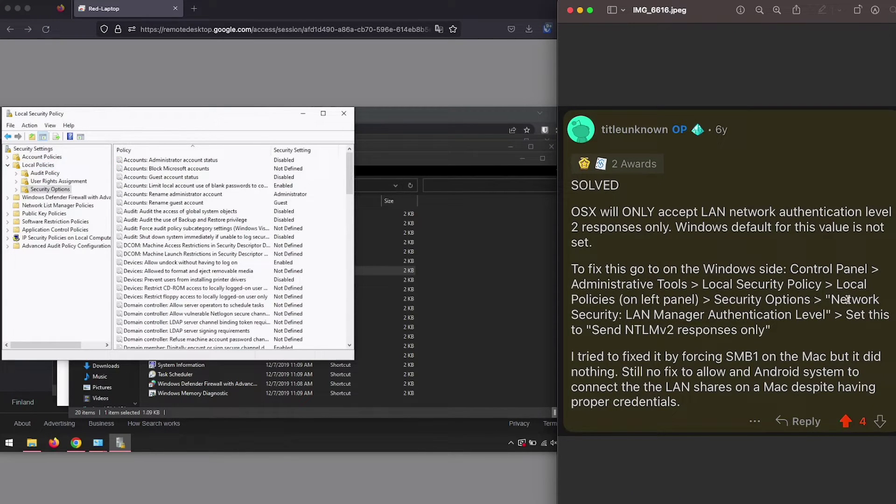
left_click(197, 261)
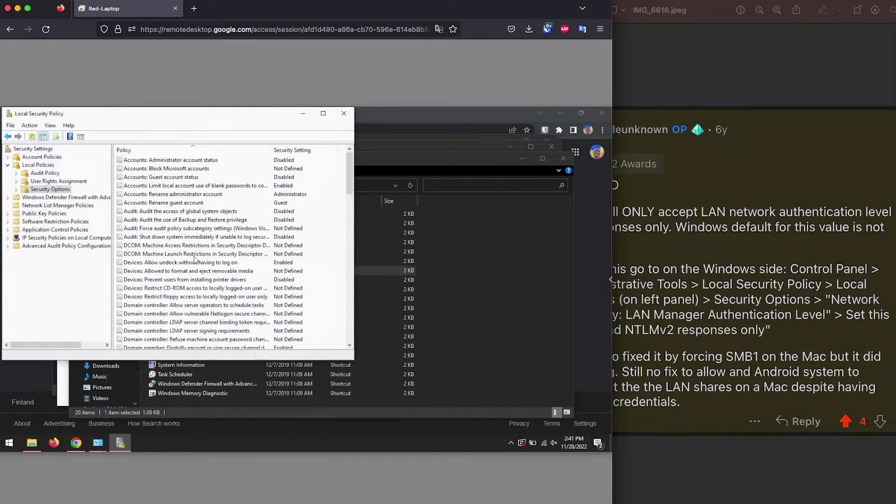
Step: Find and select 'Network security: LAN Manager authentication level' in Security Options
left_click(188, 254)
key("n")
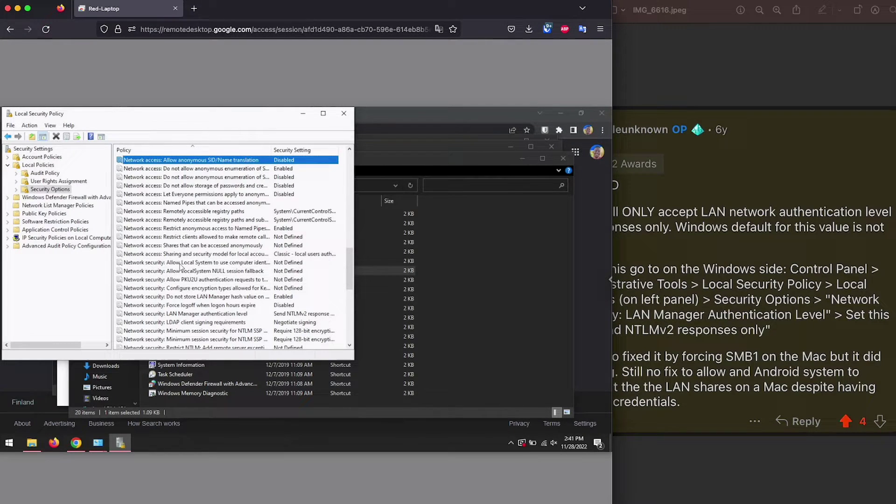
left_click(242, 263)
left_click(736, 293)
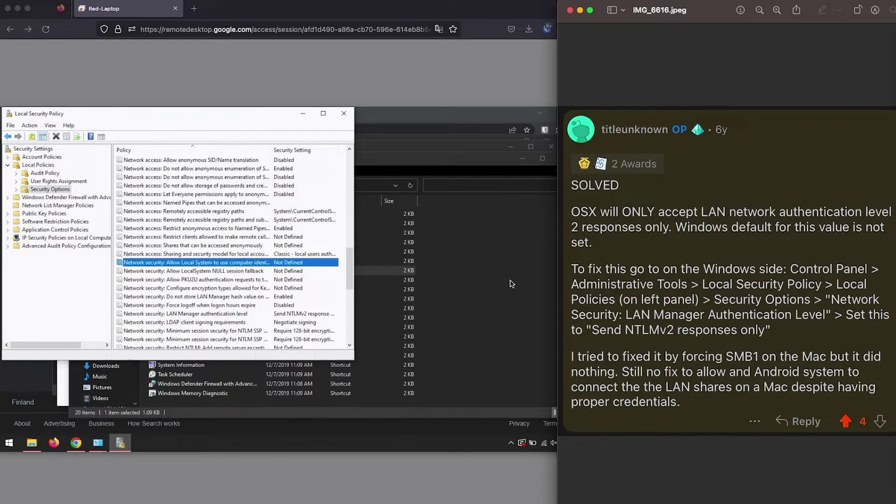
left_click(193, 313)
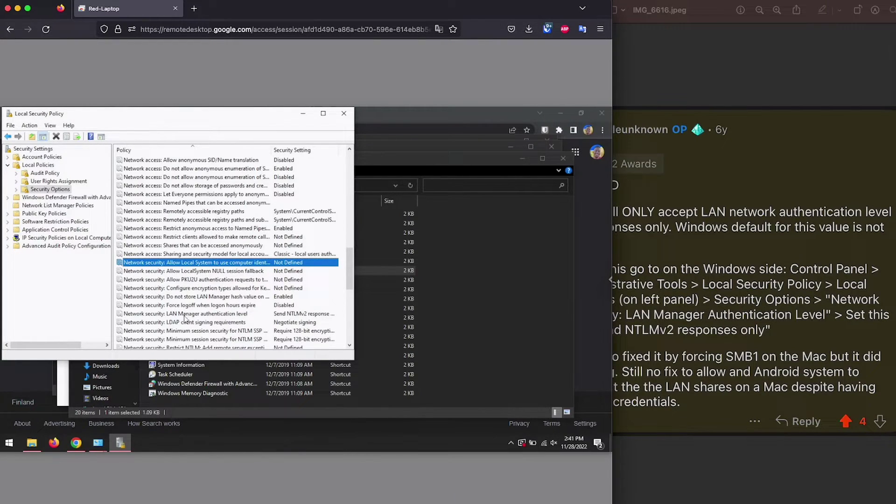
left_click(161, 314)
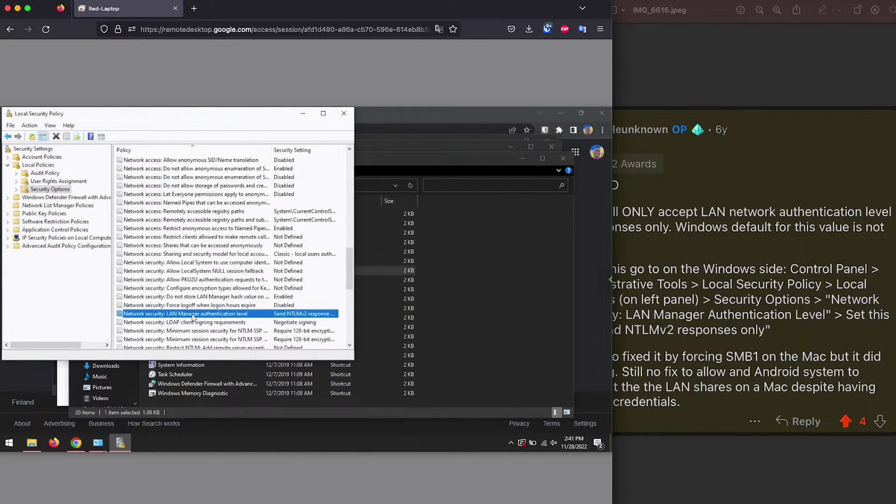
Step: Set the LAN Manager authentication level to 'Send NTLMv2 response only', apply and confirm with OK
double_click(214, 314)
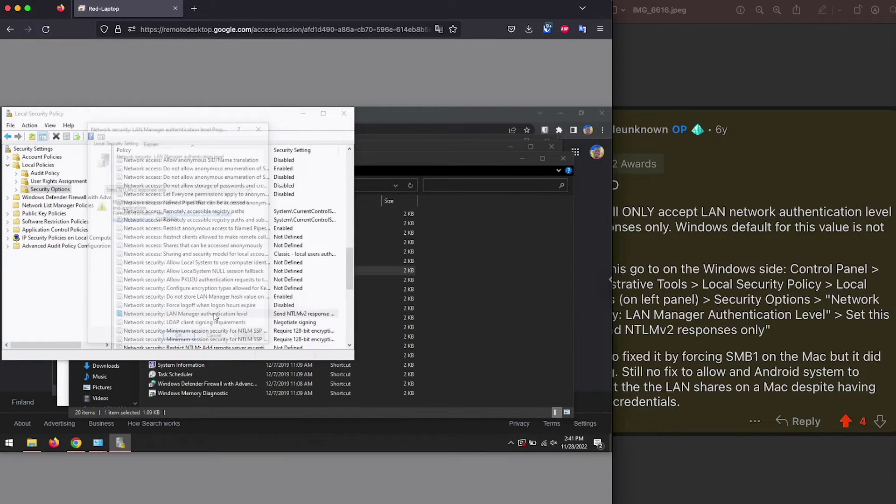
left_click(767, 303)
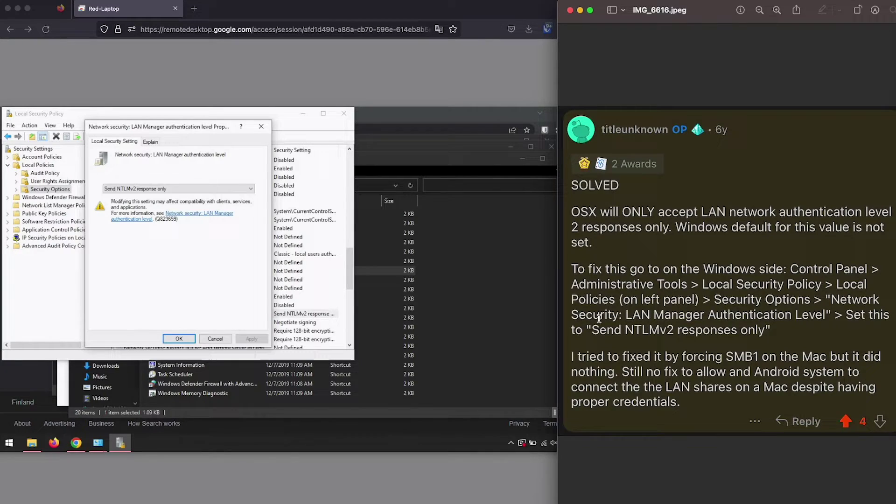
left_click_drag(595, 330, 673, 331)
left_click(200, 189)
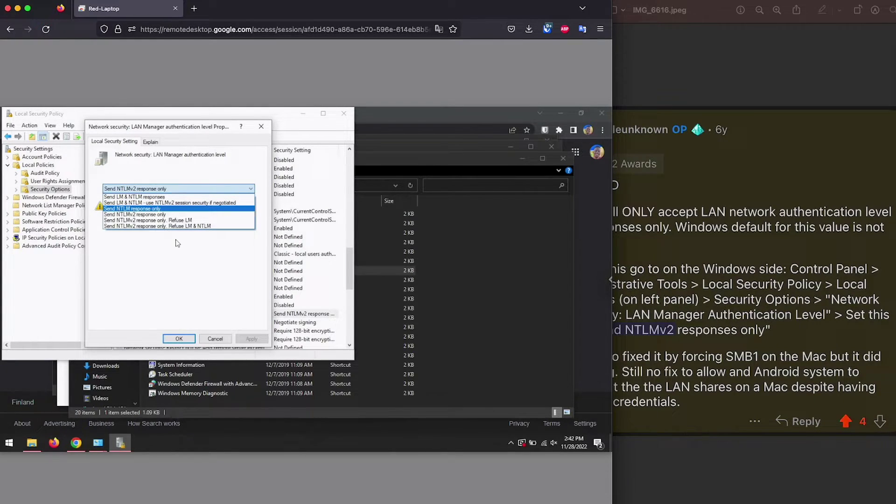
left_click(747, 313)
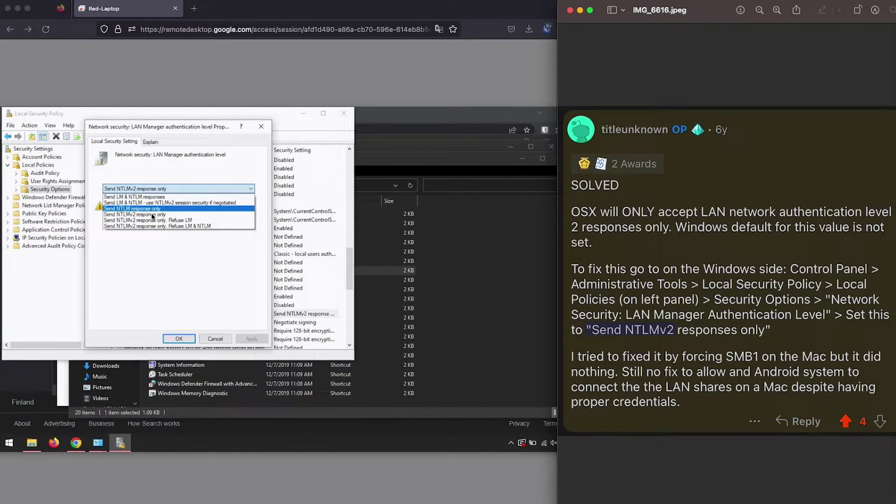
left_click(136, 214)
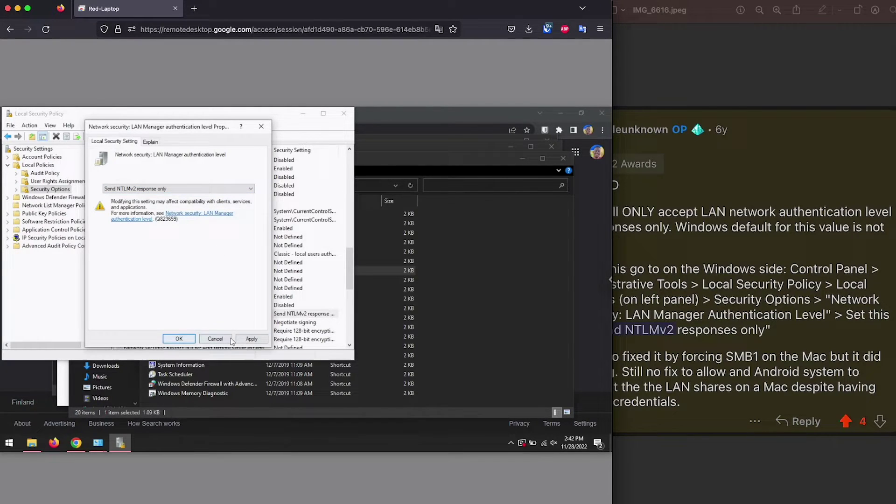
left_click(251, 338)
left_click(182, 340)
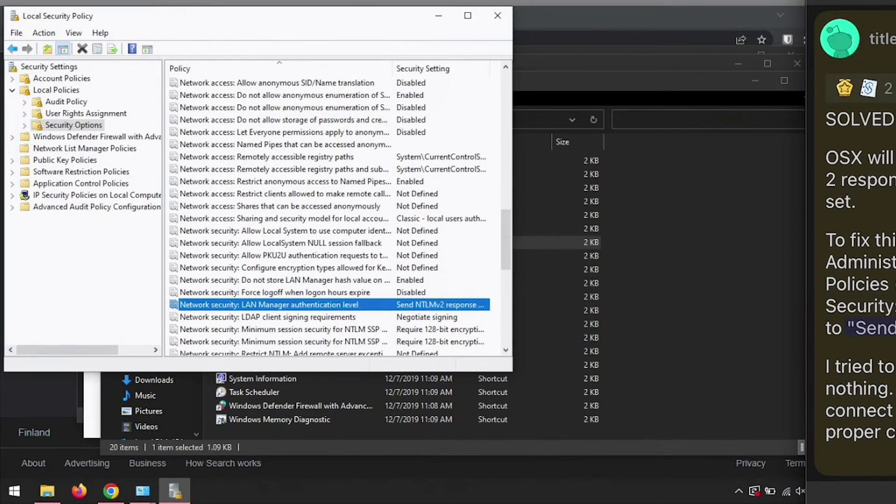
Step: Close Local Security Policy and open Map Network Drive from This PC, offering drive Y:
left_click(496, 17)
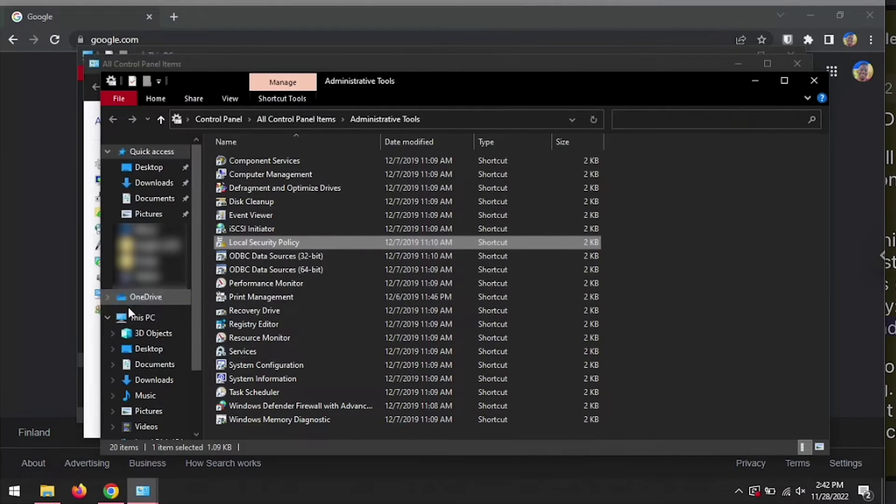
left_click(133, 316)
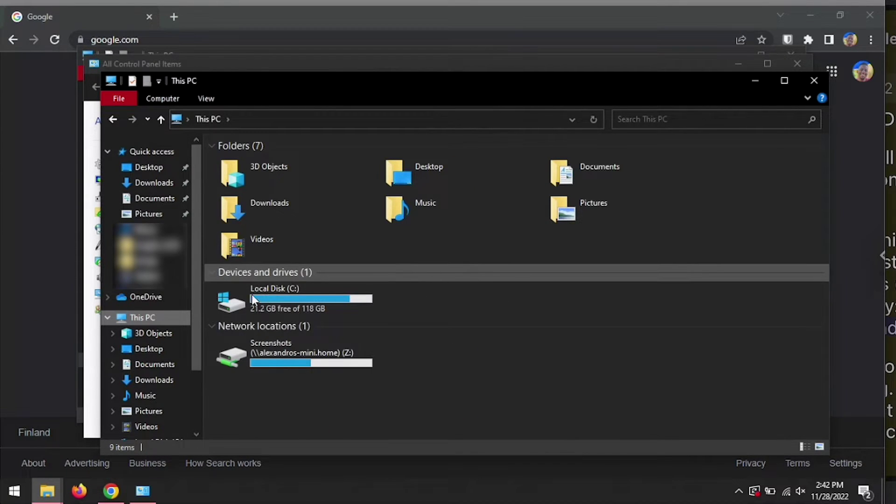
right_click(142, 321)
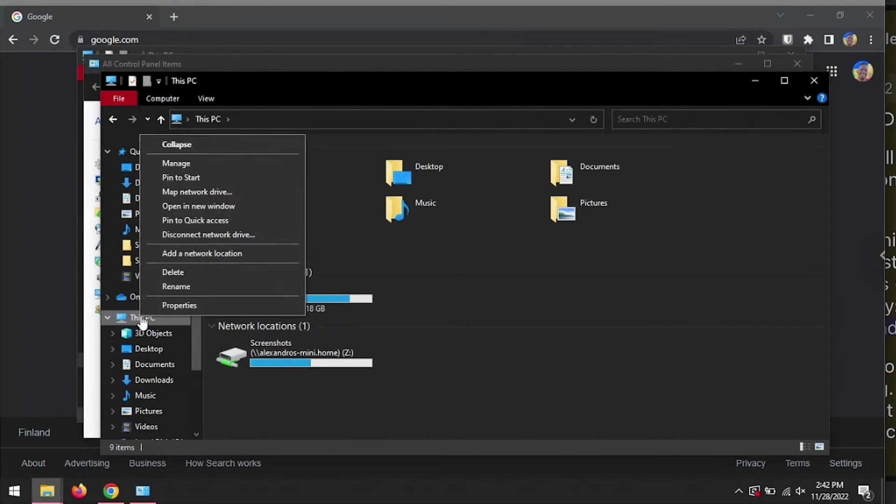
left_click(210, 192)
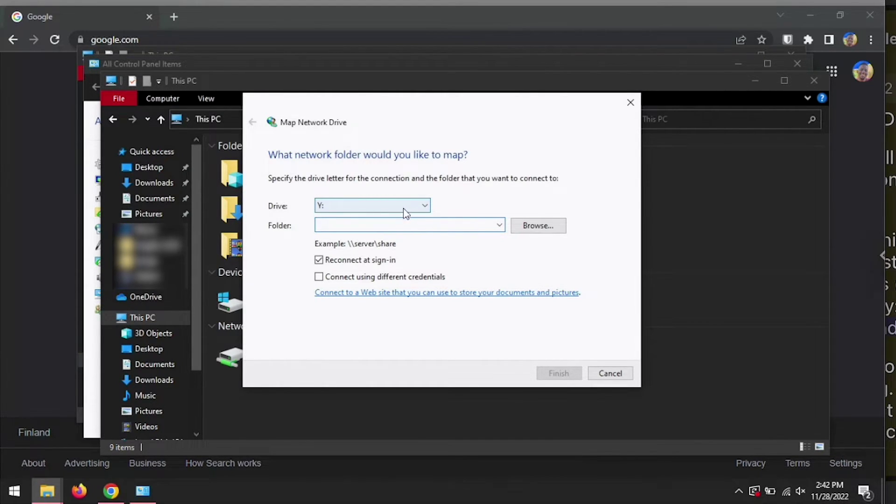
left_click(391, 226)
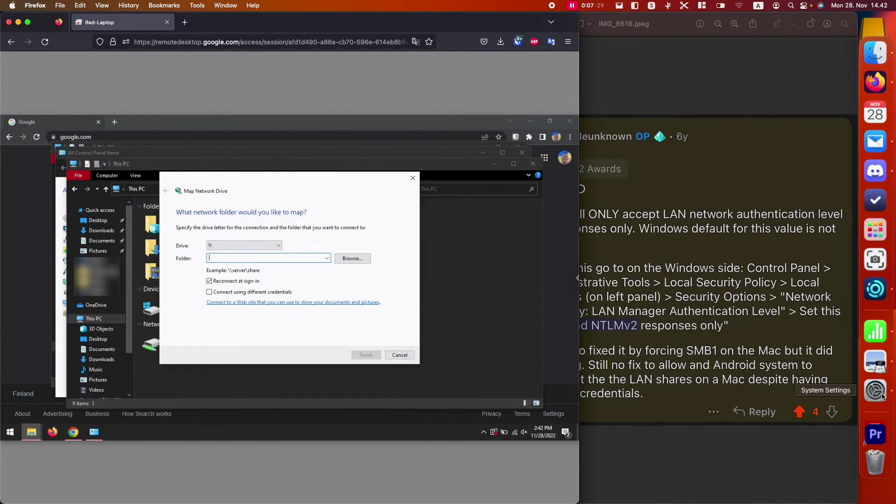
Step: Reopen the Mac's File Sharing details to read its smb address, then return to the Folder field
left_click(882, 396)
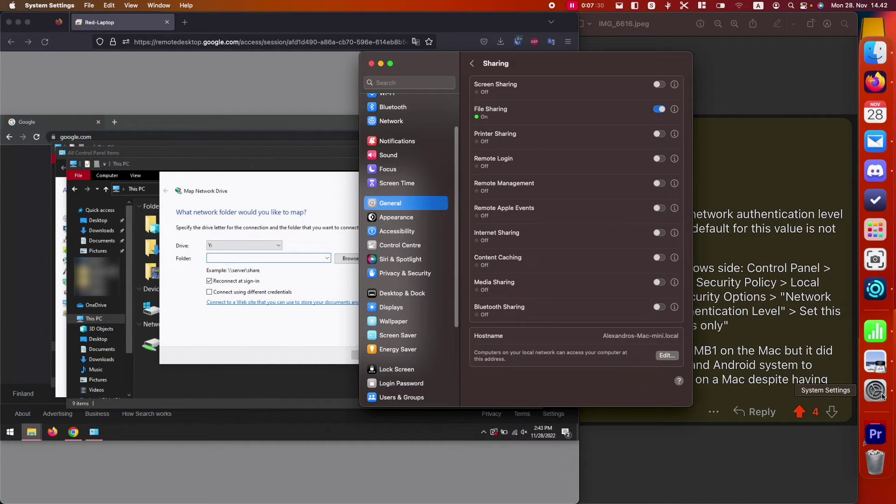
left_click(675, 109)
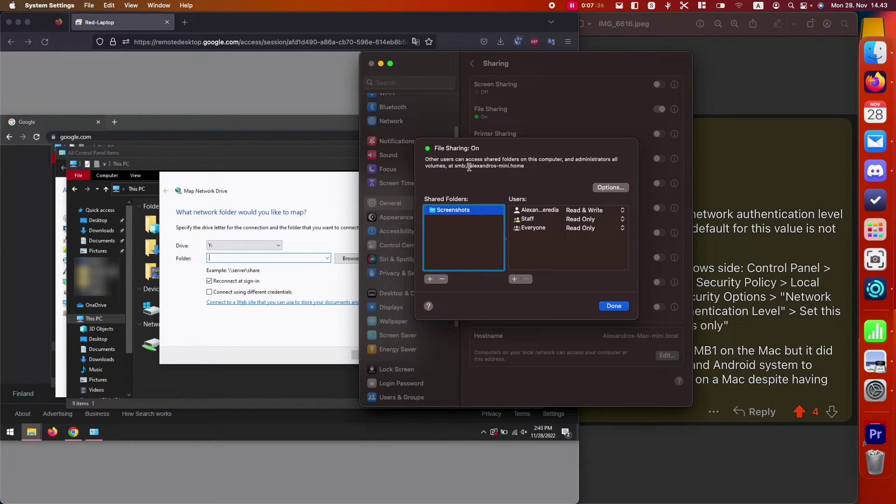
left_click_drag(469, 169, 472, 169)
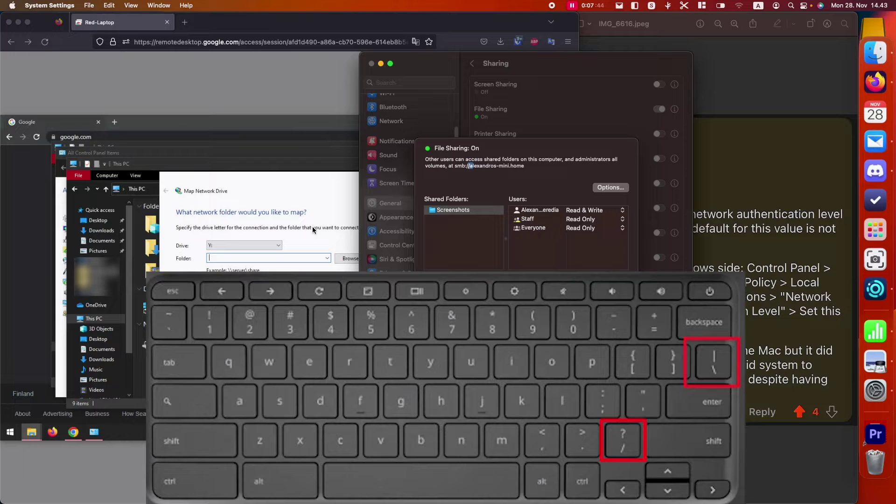
left_click(312, 226)
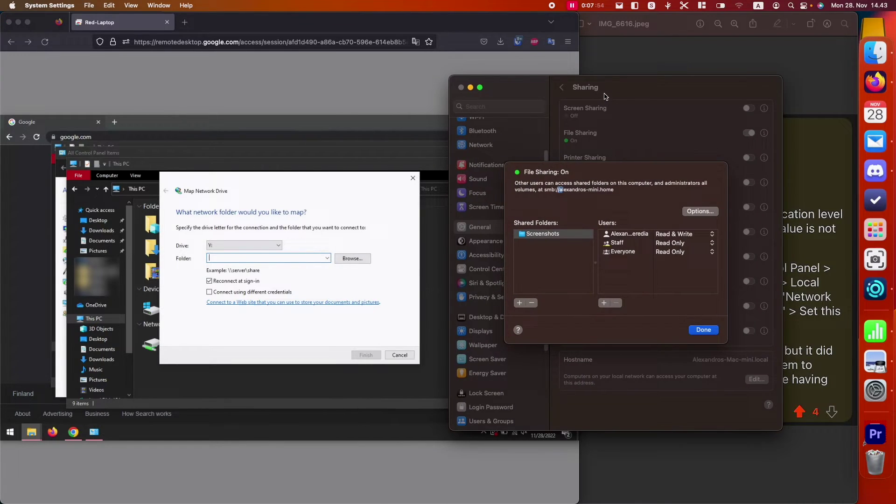
left_click(269, 258)
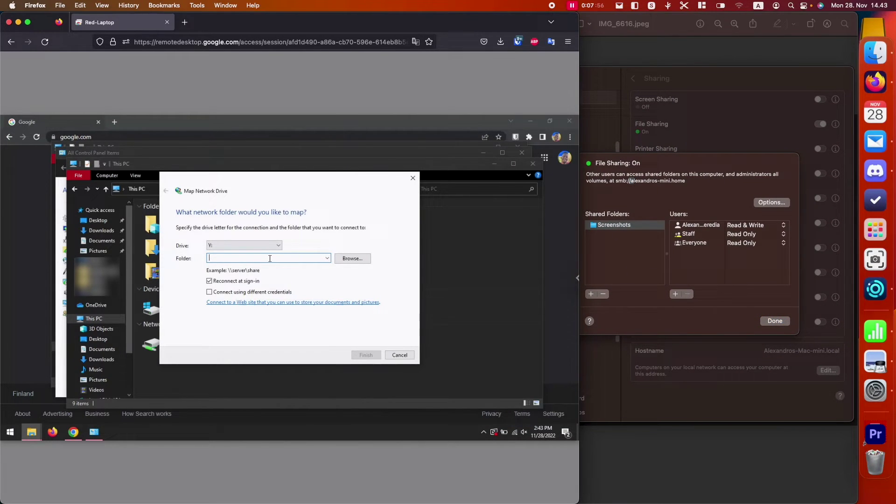
Step: Point the drive mapping at the Mac's \<hostname>\Screenshots share, connecting with different credentials
type("\\\\alexandros-mini")
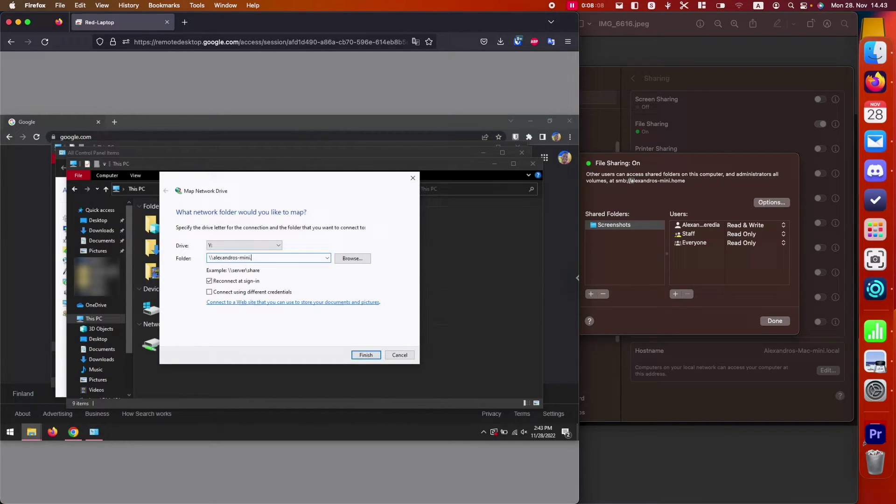
type(".home")
type("\\Screenshots")
left_click(229, 293)
Step: Finish the mapping and choose to sign in with a different account
left_click(365, 355)
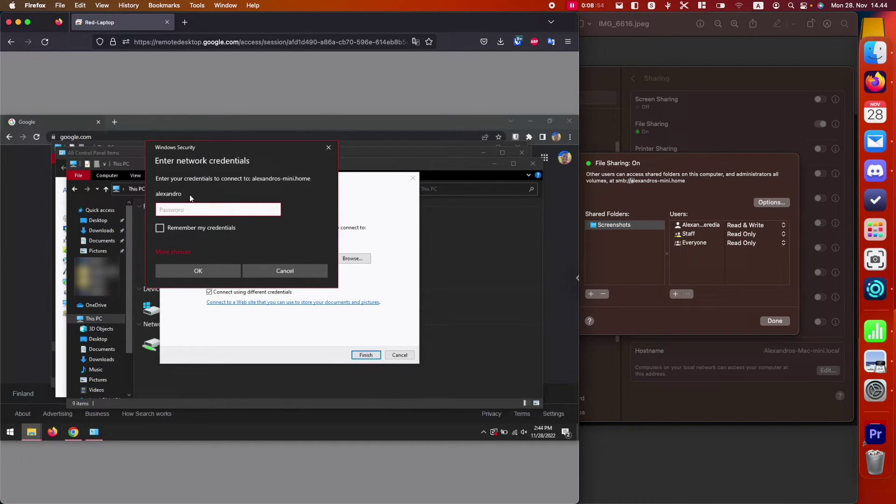
left_click(173, 252)
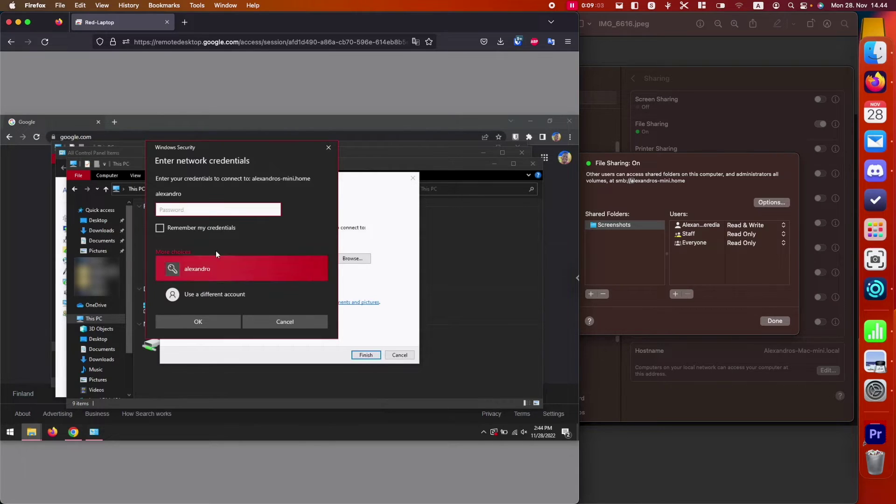
left_click(197, 294)
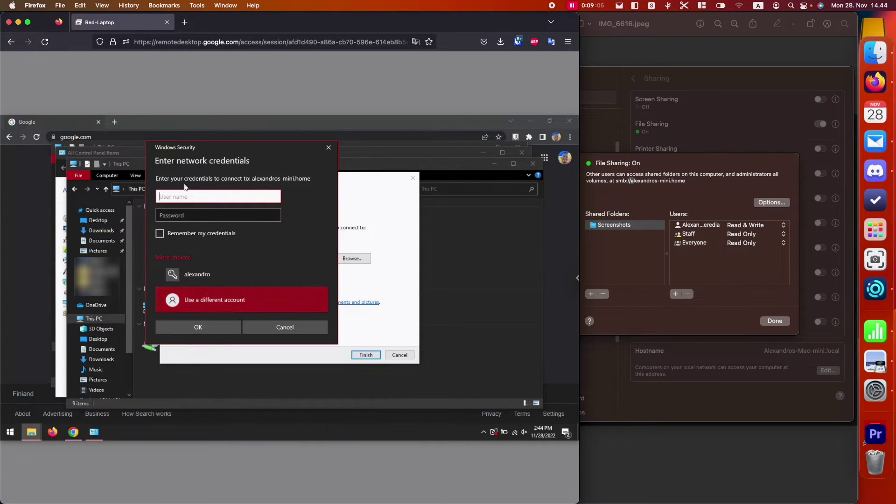
Step: Enter the Mac account's user name and password, remember the credentials, and submit them
left_click(187, 192)
type("alexandro")
key("Tab")
type("•••••••••")
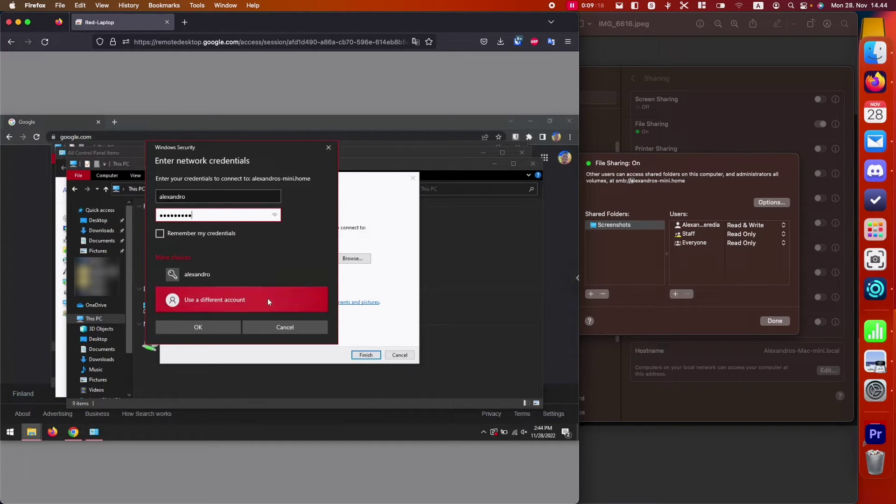
left_click(160, 235)
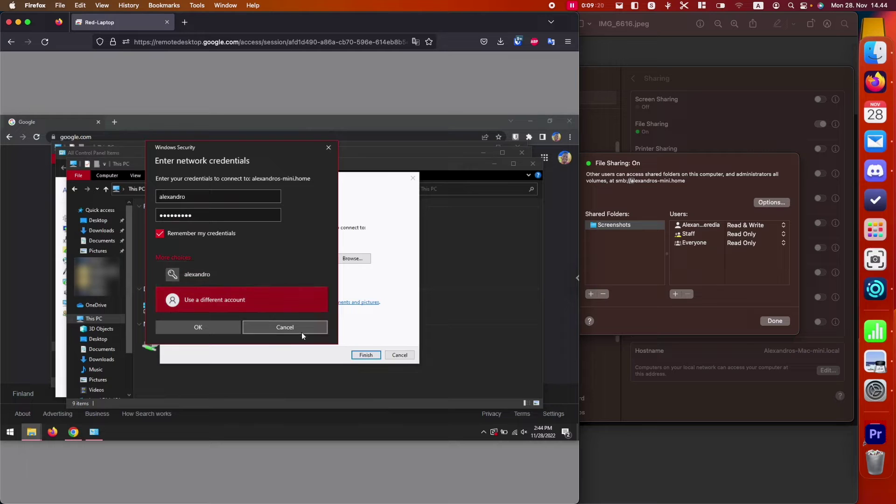
left_click(208, 327)
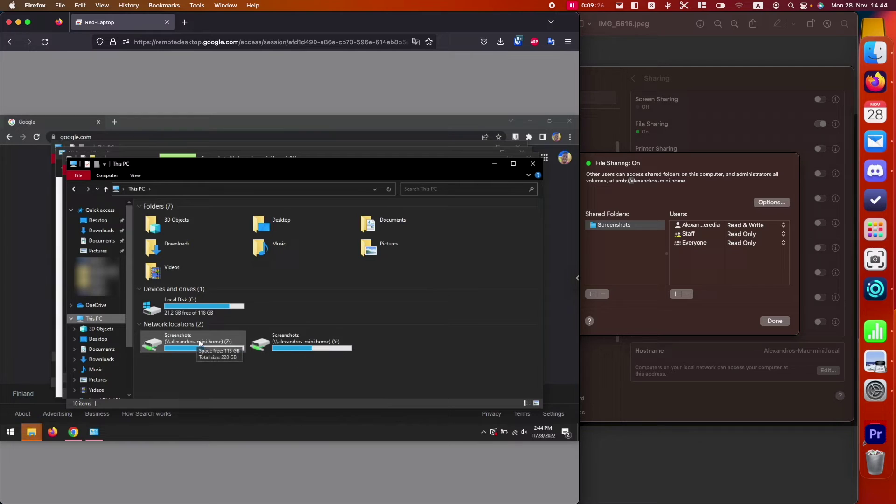
Step: Open the new Screenshots (Y:) drive in File Explorer
left_click(283, 340)
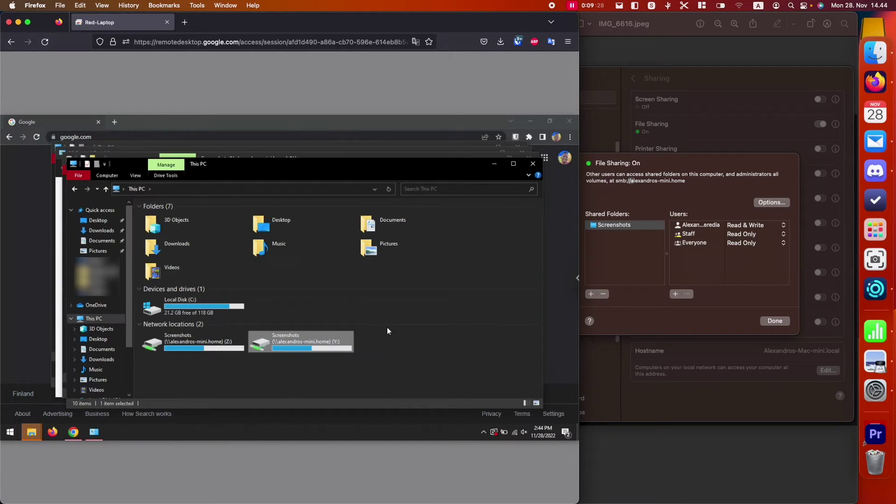
right_click(290, 338)
left_click(337, 187)
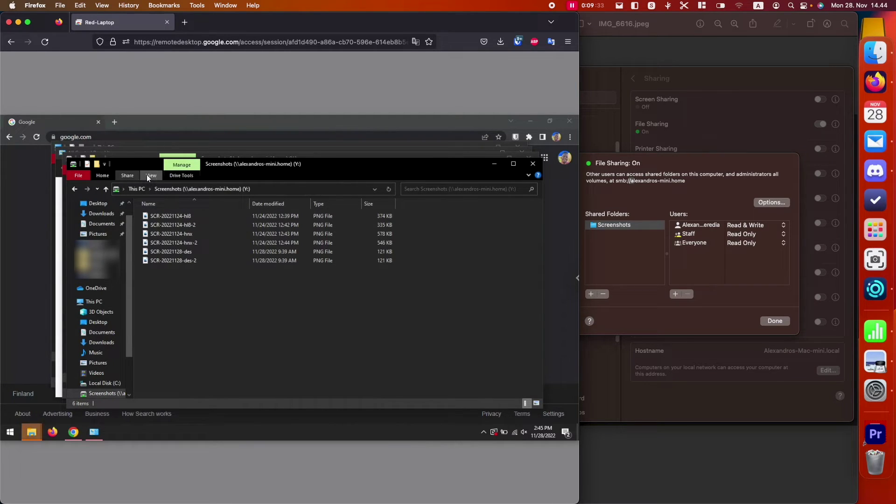
Step: Show the files as large icons and open SCR-20221124-hl8-2.png in Photos
left_click(150, 175)
left_click(205, 188)
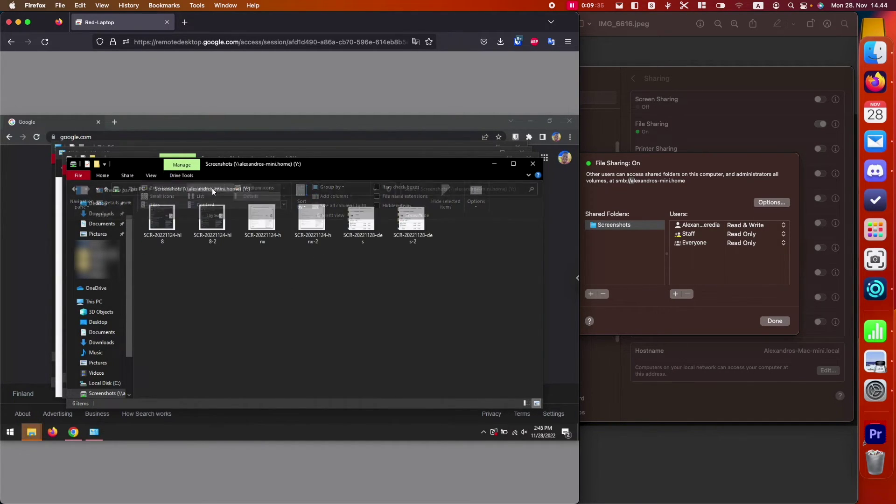
double_click(212, 220)
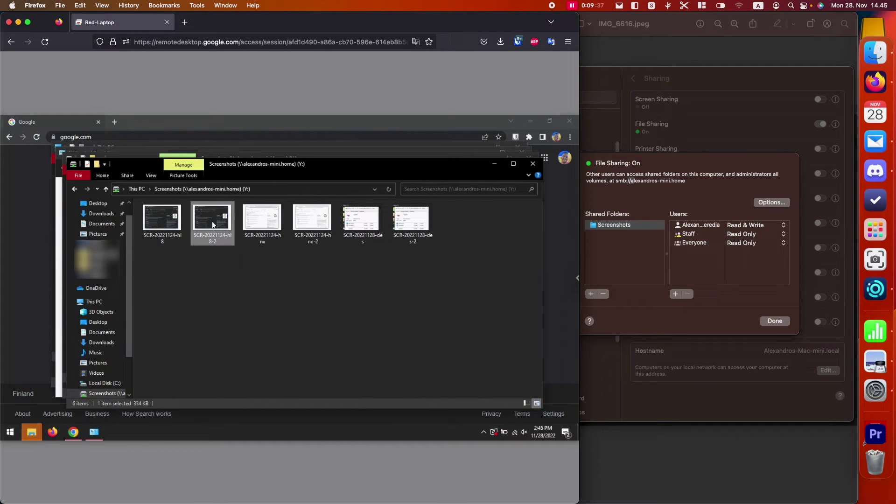
left_click(313, 400)
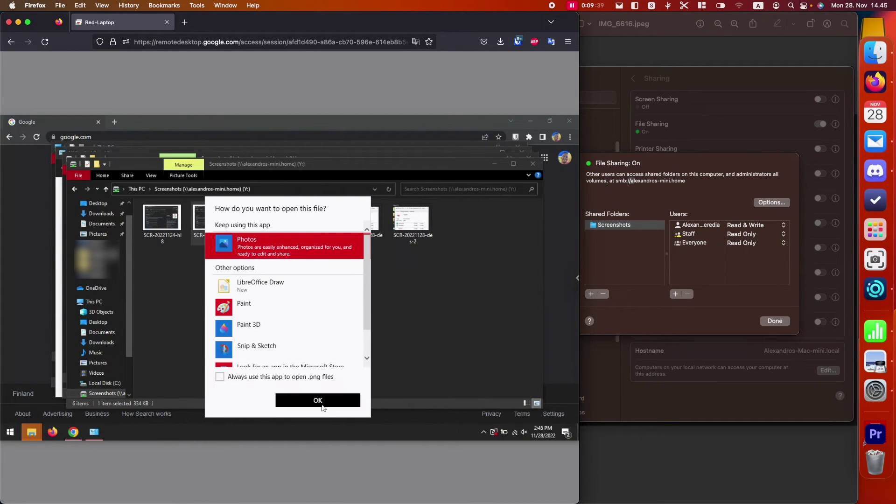